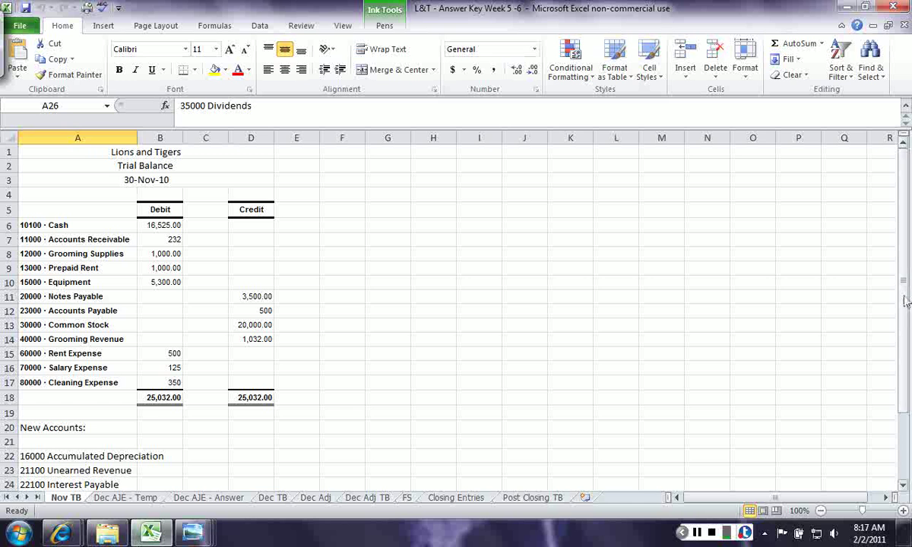
- Switch to the Dec AJE - Temp sheet and bring up the ink pen options
drag(906, 389, 905, 364)
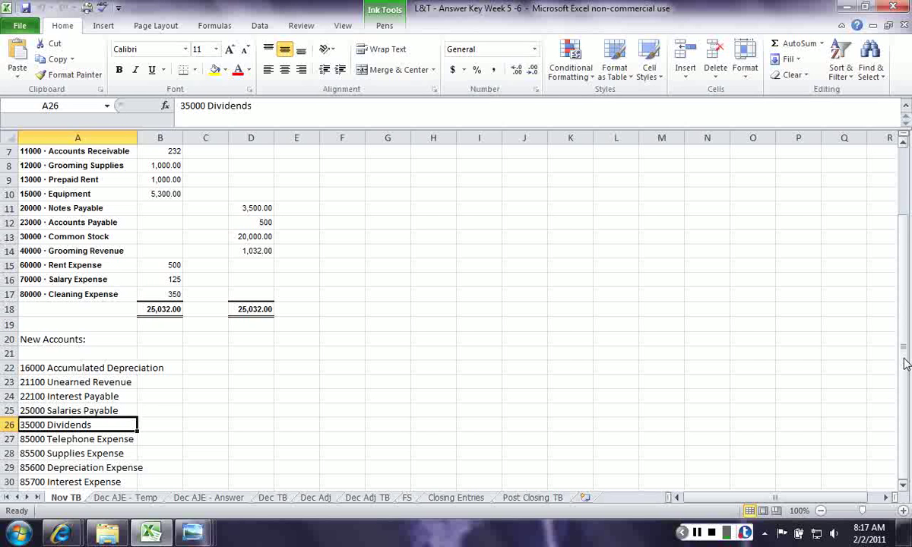
click(126, 498)
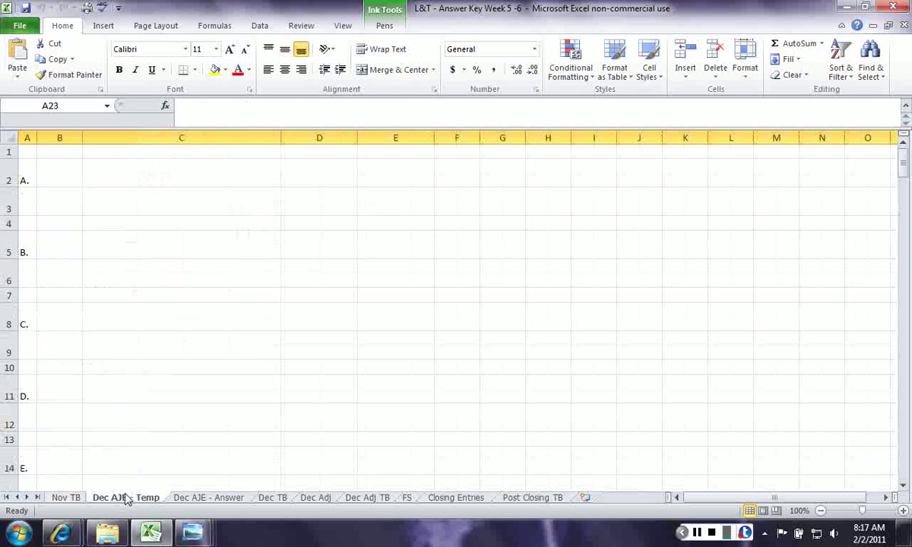
click(384, 26)
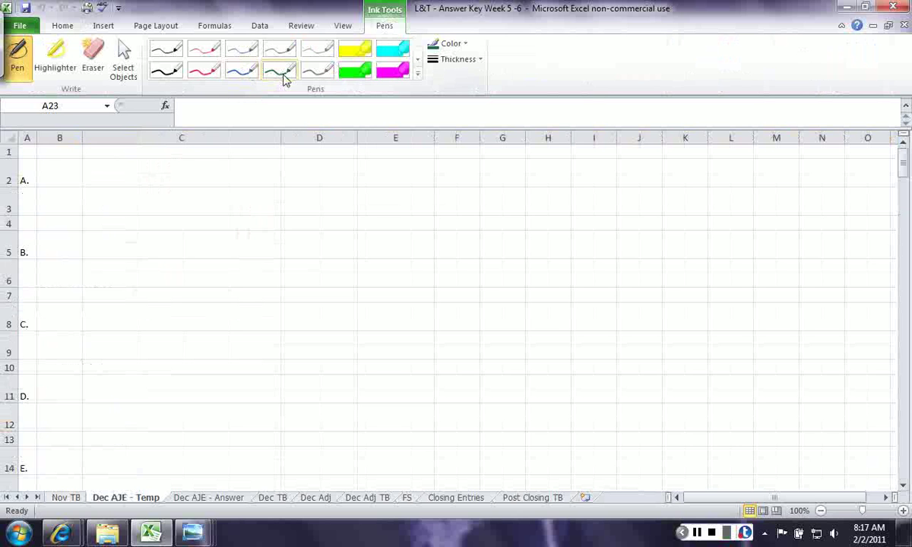
- With a green pen, handwrite entry A: 12/5, Cash debit 500, Grooming Rev credit 500
click(284, 80)
mouse_move(57, 177)
mouse_down()
mouse_move(78, 190)
mouse_move(62, 187)
mouse_up()
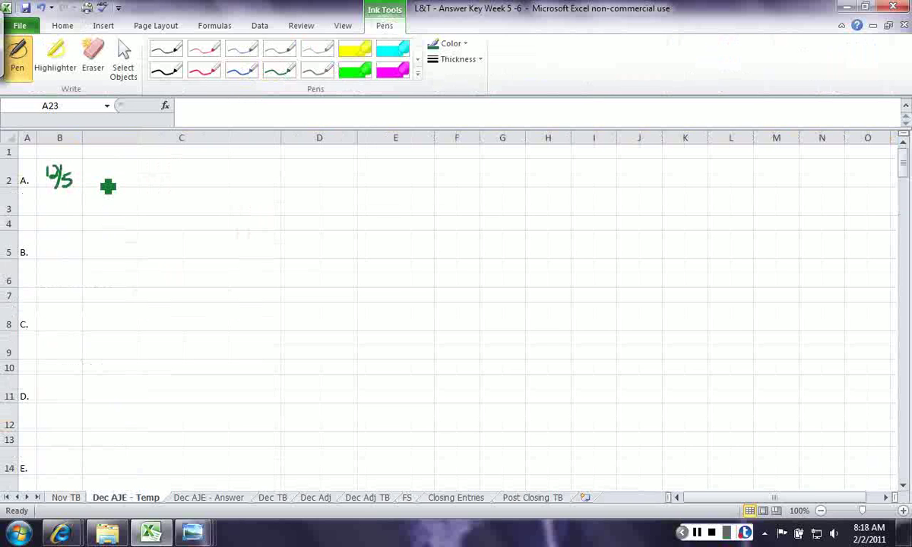
mouse_move(104, 168)
mouse_down()
mouse_move(103, 185)
mouse_move(149, 184)
mouse_up()
mouse_move(372, 163)
mouse_down()
mouse_move(369, 171)
mouse_move(398, 181)
mouse_move(389, 165)
mouse_move(417, 173)
mouse_move(409, 168)
mouse_up()
mouse_move(134, 200)
mouse_down()
mouse_move(141, 220)
mouse_move(157, 205)
mouse_move(216, 222)
mouse_move(199, 233)
mouse_up()
mouse_move(226, 199)
mouse_down()
mouse_move(240, 212)
mouse_move(253, 205)
mouse_up()
mouse_move(445, 197)
mouse_down()
mouse_move(436, 198)
mouse_move(442, 214)
mouse_move(472, 205)
mouse_up()
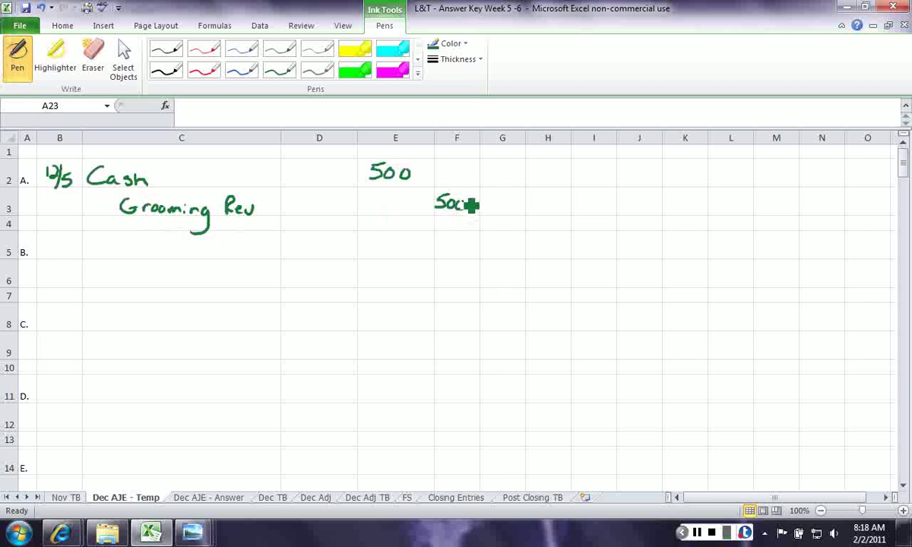
- Handwrite entry B's date 12/2, A/R debit 300 in E5, and Grooming Rev below
mouse_move(45, 238)
mouse_down()
mouse_move(55, 257)
mouse_move(107, 255)
mouse_move(107, 246)
mouse_up()
mouse_move(122, 237)
mouse_down()
mouse_move(110, 258)
mouse_move(129, 245)
mouse_move(134, 259)
mouse_up()
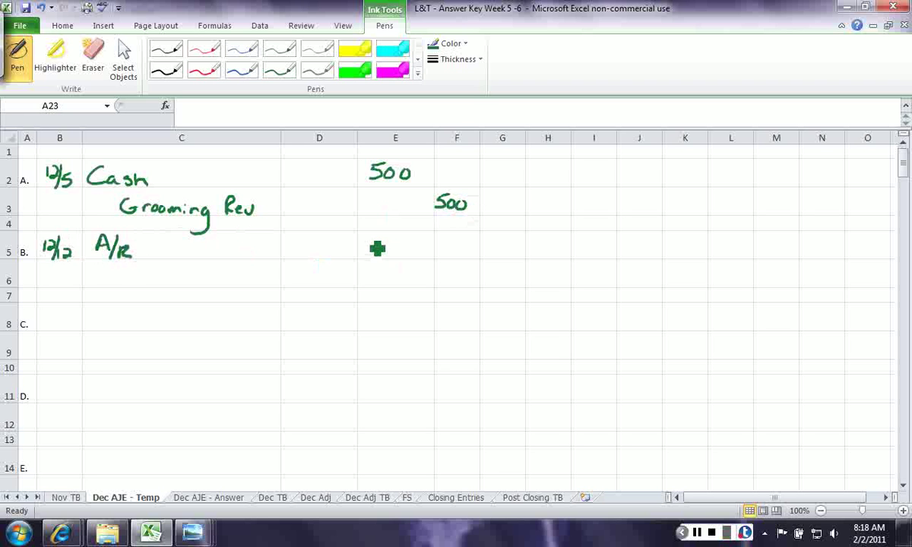
mouse_move(371, 241)
mouse_down()
mouse_move(387, 255)
mouse_move(372, 256)
mouse_up()
mouse_move(395, 240)
mouse_down()
mouse_move(401, 255)
mouse_move(395, 241)
mouse_move(408, 242)
mouse_up()
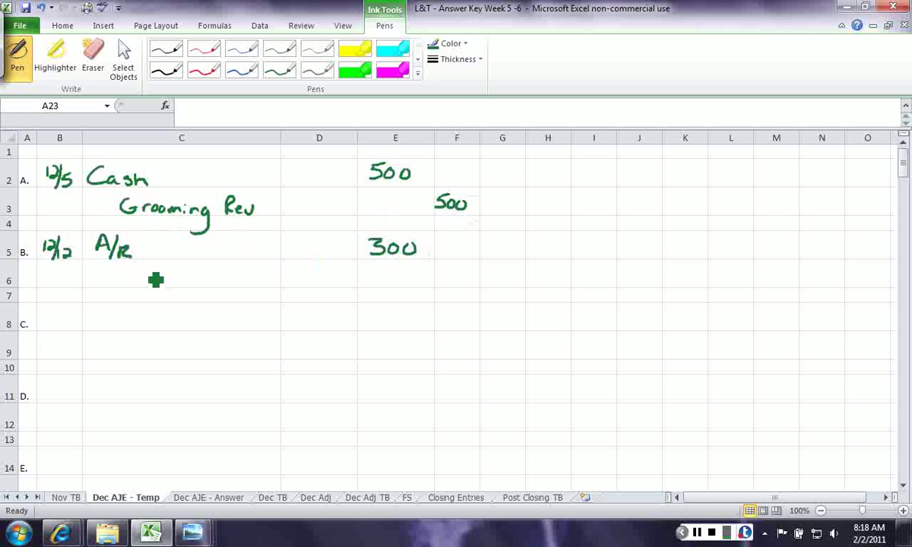
mouse_move(156, 280)
mouse_down()
mouse_move(157, 287)
mouse_move(238, 294)
mouse_move(252, 282)
mouse_up()
mouse_move(439, 270)
mouse_down()
mouse_move(446, 289)
mouse_move(466, 283)
mouse_move(456, 287)
mouse_up()
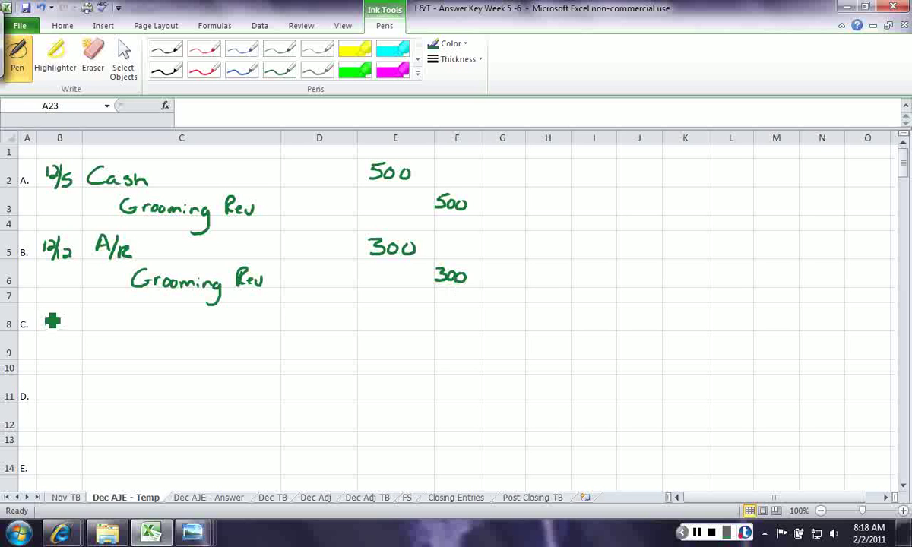
- Handwrite entry C on 12/14: A/P debit 500 and Cash credit 500 in F9
drag(47, 307, 73, 330)
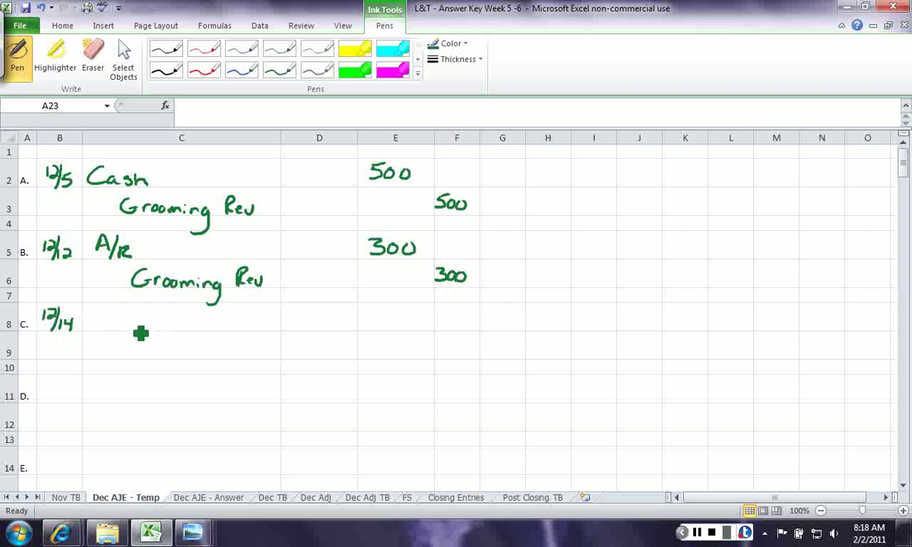
mouse_move(95, 329)
mouse_down()
mouse_move(96, 319)
mouse_move(139, 328)
mouse_move(126, 326)
mouse_up()
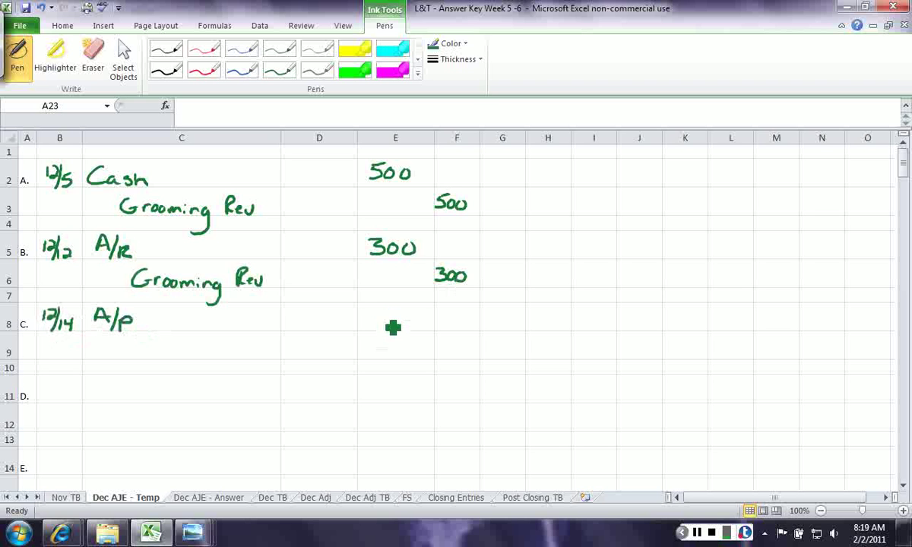
mouse_move(378, 313)
mouse_down()
mouse_move(387, 320)
mouse_move(381, 330)
mouse_move(416, 319)
mouse_move(410, 328)
mouse_up()
mouse_move(155, 346)
mouse_down()
mouse_move(152, 358)
mouse_move(206, 357)
mouse_up()
mouse_move(441, 343)
mouse_down()
mouse_move(450, 341)
mouse_move(437, 355)
mouse_up()
drag(456, 346, 465, 352)
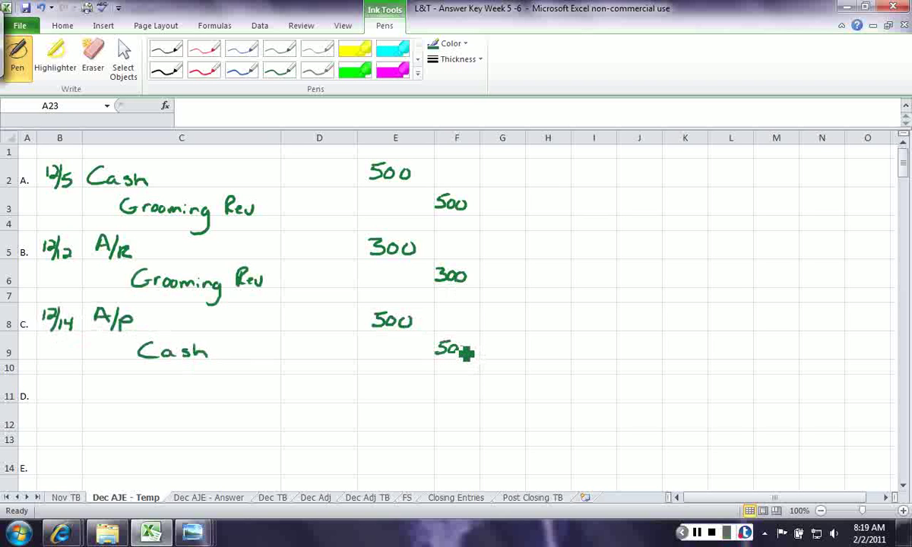
drag(465, 352, 467, 345)
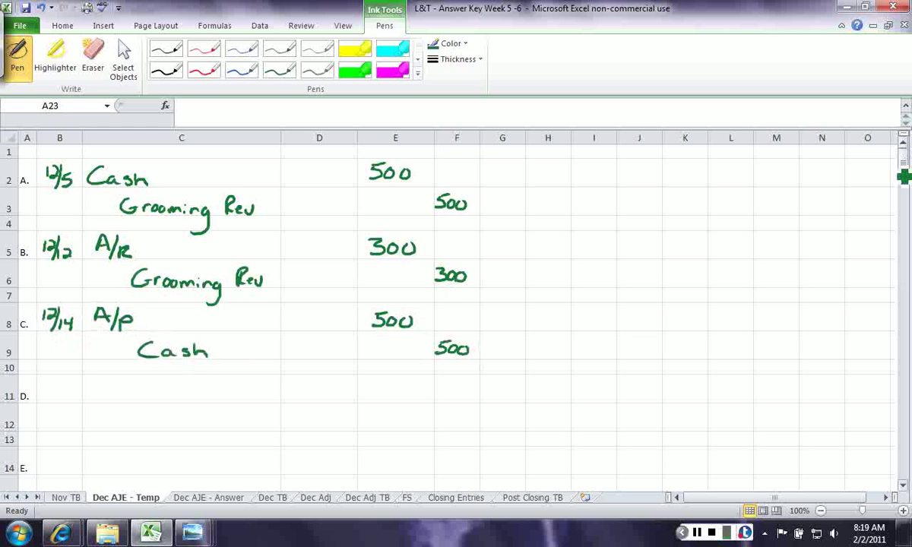
drag(905, 168, 902, 177)
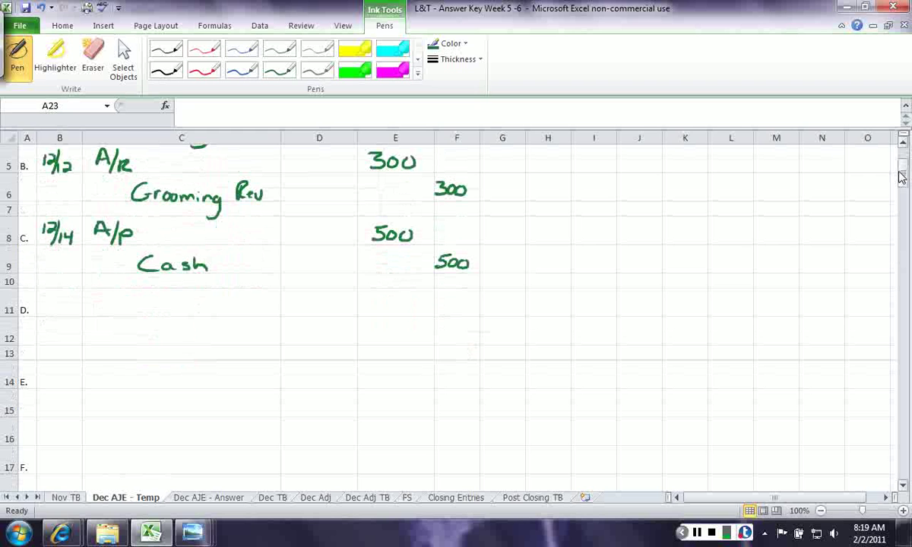
- Handwrite entry D on 12/15: Cash debit 232 and A/R credit 232
mouse_move(44, 298)
mouse_down()
mouse_move(46, 310)
mouse_move(67, 316)
mouse_up()
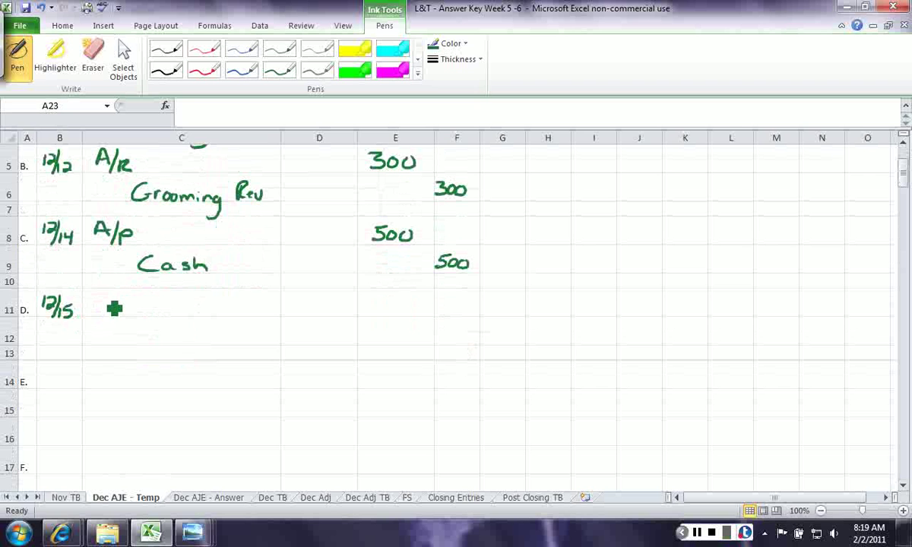
mouse_move(107, 301)
mouse_down()
mouse_move(104, 316)
mouse_move(155, 316)
mouse_up()
mouse_move(365, 302)
mouse_down()
mouse_move(380, 312)
mouse_move(406, 303)
mouse_move(411, 312)
mouse_up()
drag(145, 343, 155, 336)
mouse_move(171, 326)
mouse_down()
mouse_move(163, 343)
mouse_move(183, 343)
mouse_up()
drag(436, 332, 470, 340)
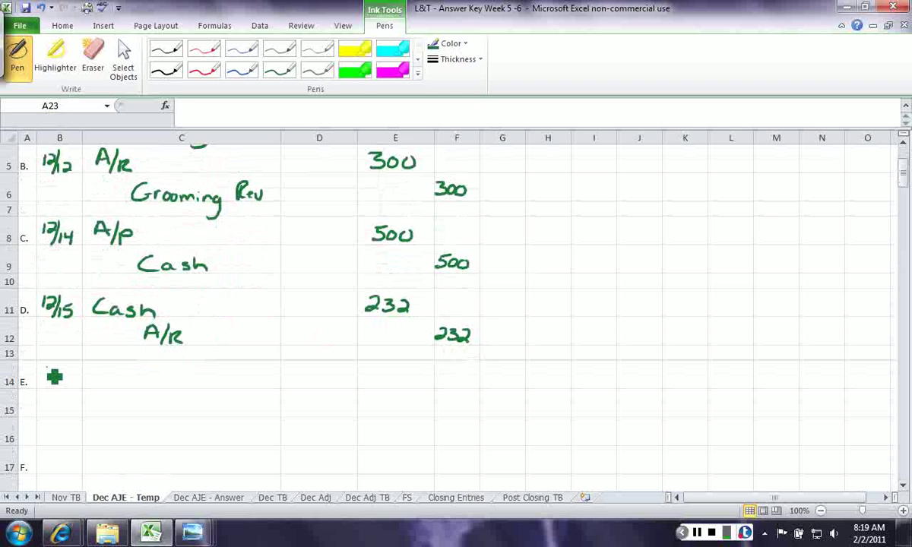
- Handwrite entry E on 12/16: Salary Exp debit 125 and Cash credit 125 in F15
drag(46, 368, 54, 385)
mouse_move(63, 375)
mouse_down()
mouse_move(64, 384)
mouse_move(131, 386)
mouse_up()
mouse_move(137, 367)
mouse_down()
mouse_move(139, 386)
mouse_move(172, 376)
mouse_move(161, 407)
mouse_up()
mouse_move(198, 369)
mouse_down()
mouse_move(195, 385)
mouse_move(234, 396)
mouse_up()
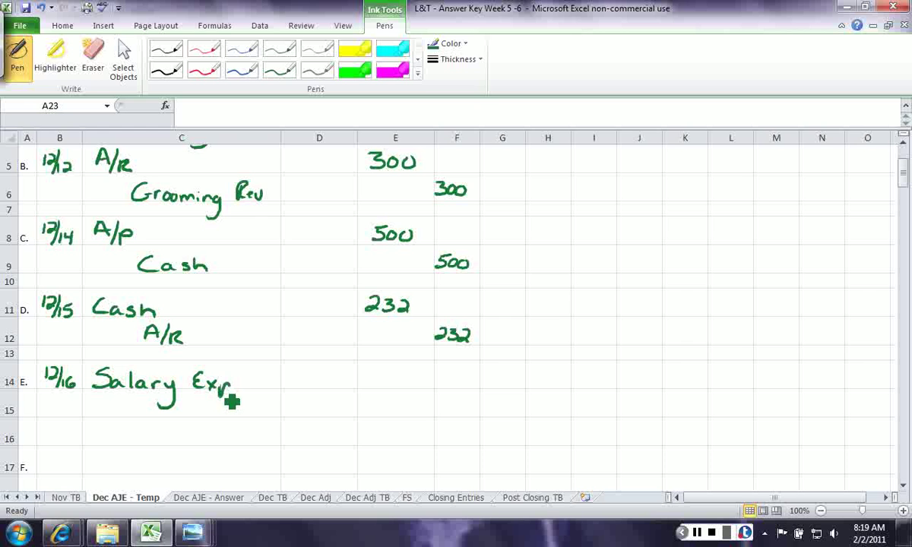
mouse_move(372, 362)
mouse_down()
mouse_move(373, 376)
mouse_move(392, 386)
mouse_move(412, 371)
mouse_move(403, 388)
mouse_up()
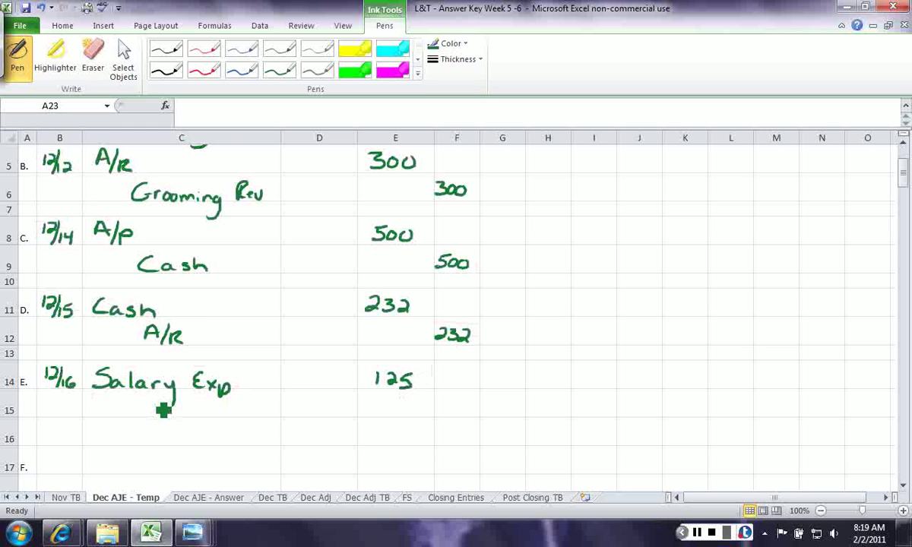
mouse_move(160, 400)
mouse_down()
mouse_move(162, 414)
mouse_move(217, 414)
mouse_up()
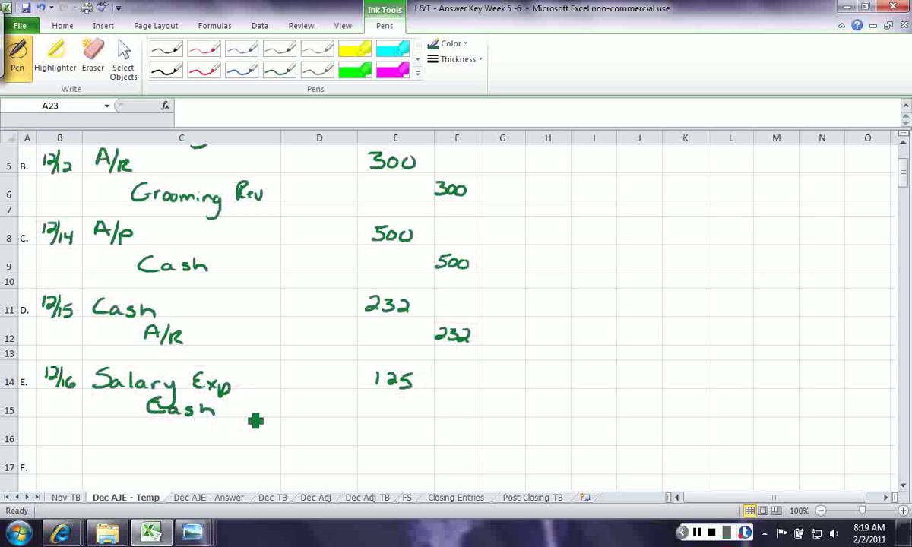
mouse_move(437, 399)
mouse_down()
mouse_move(439, 411)
mouse_move(467, 416)
mouse_up()
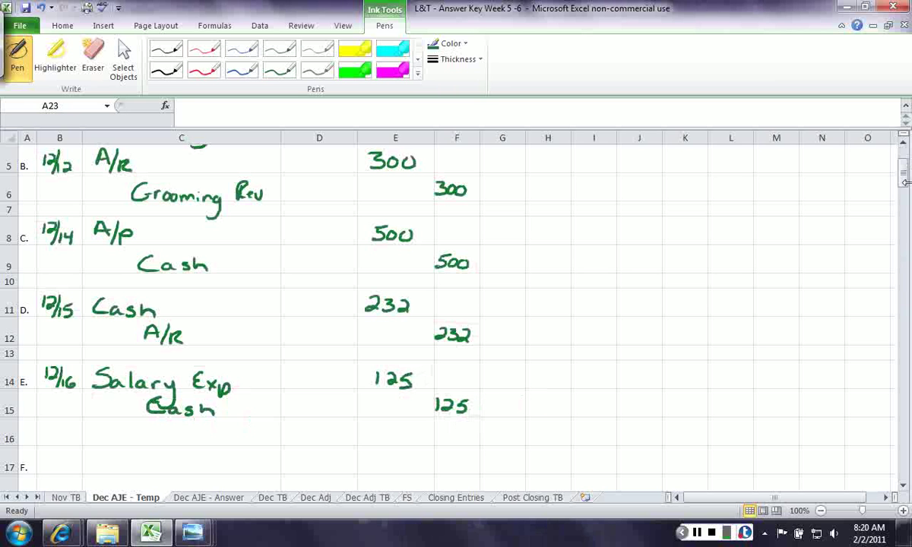
drag(905, 182, 901, 196)
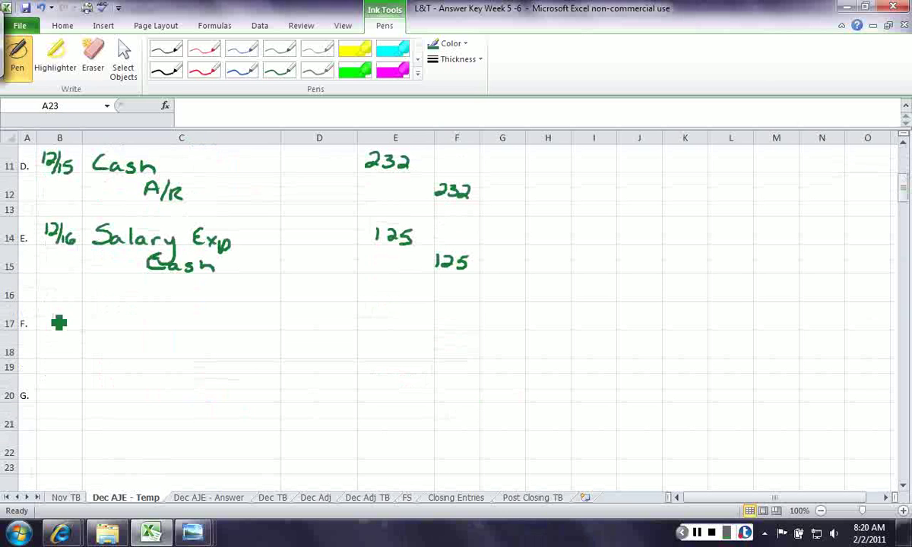
- Handwrite entry F on 12/18: Cleaning Exp debit 350 in E17, Cash credit 350 in F18
mouse_move(46, 309)
mouse_down()
mouse_move(57, 321)
mouse_move(66, 315)
mouse_move(60, 328)
mouse_move(81, 310)
mouse_move(86, 328)
mouse_up()
mouse_move(106, 307)
mouse_down()
mouse_move(104, 329)
mouse_move(185, 332)
mouse_move(161, 349)
mouse_up()
mouse_move(196, 314)
mouse_down()
mouse_move(207, 332)
mouse_move(228, 325)
mouse_up()
mouse_move(369, 311)
mouse_down()
mouse_move(385, 325)
mouse_move(409, 318)
mouse_up()
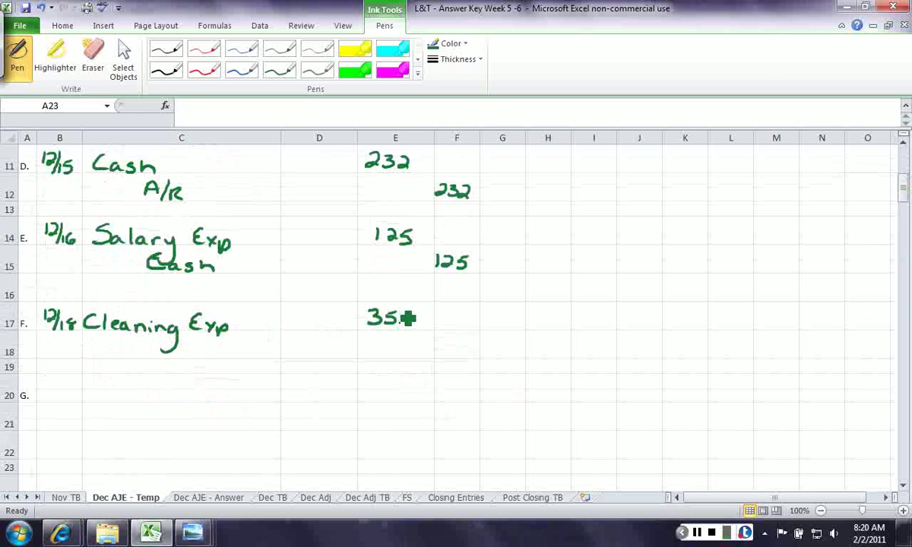
mouse_move(162, 348)
mouse_down()
mouse_move(180, 351)
mouse_move(163, 355)
mouse_move(219, 355)
mouse_up()
mouse_move(435, 341)
mouse_down()
mouse_move(444, 350)
mouse_move(435, 354)
mouse_move(466, 351)
mouse_move(460, 355)
mouse_up()
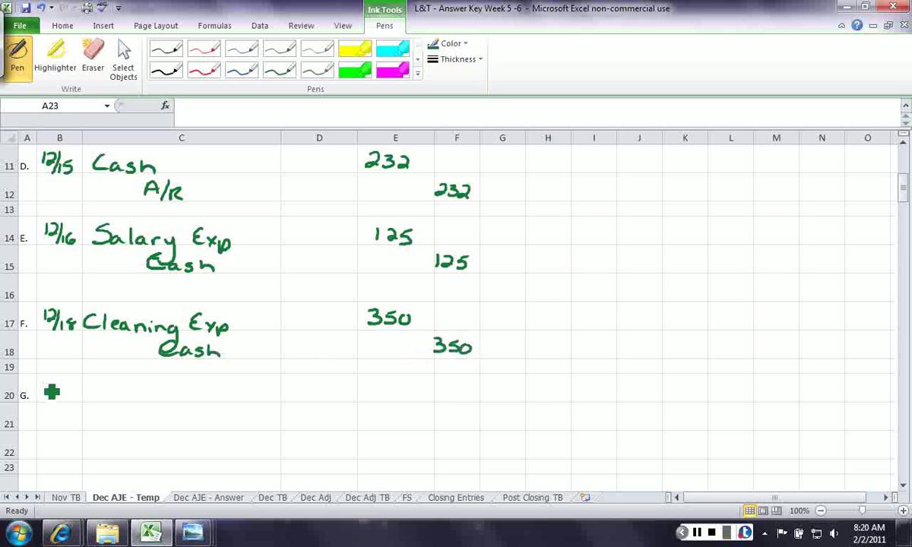
- Start entry G with date 12/20 and Cash debit 500 in E20
mouse_move(43, 383)
mouse_down()
mouse_move(45, 401)
mouse_move(61, 400)
mouse_move(65, 386)
mouse_move(71, 400)
mouse_move(79, 393)
mouse_up()
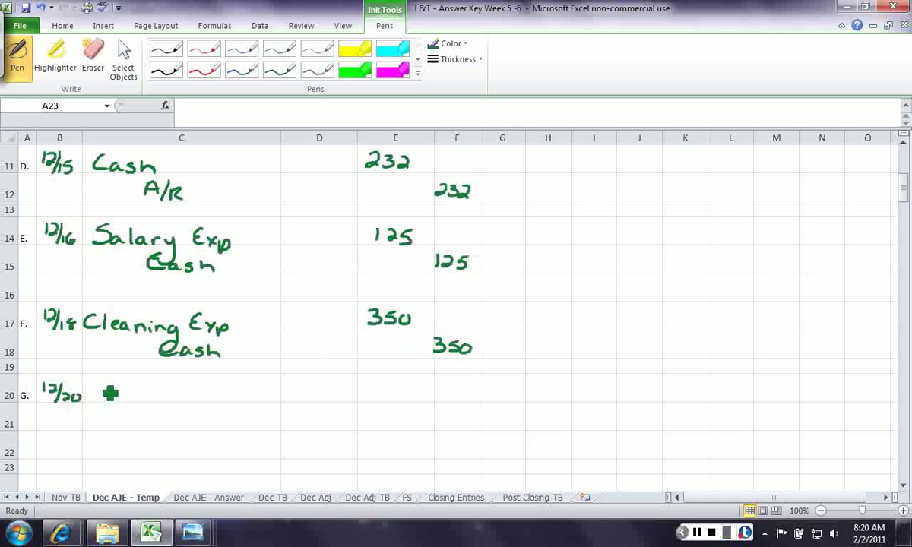
mouse_move(112, 386)
mouse_down()
mouse_move(105, 401)
mouse_move(130, 400)
mouse_up()
mouse_move(138, 391)
mouse_down()
mouse_move(136, 402)
mouse_move(158, 402)
mouse_up()
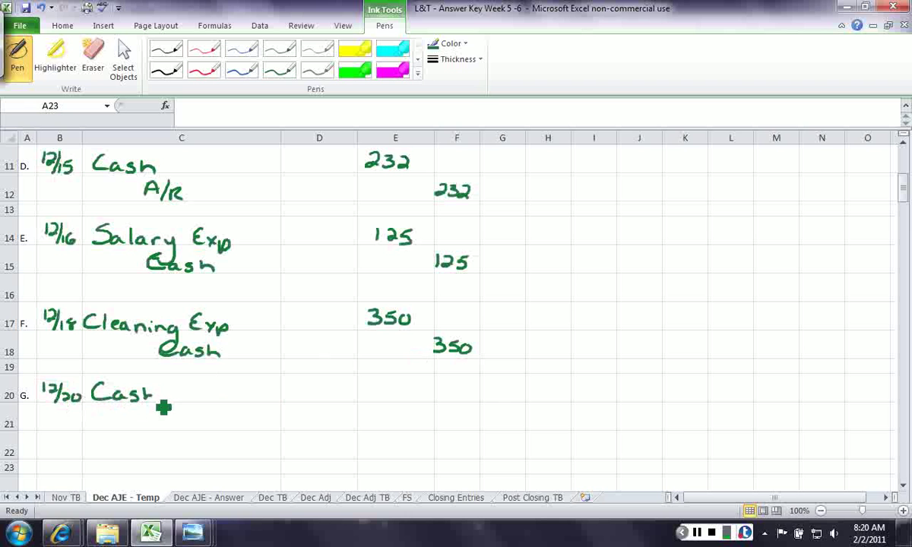
drag(370, 384, 366, 399)
drag(370, 383, 398, 388)
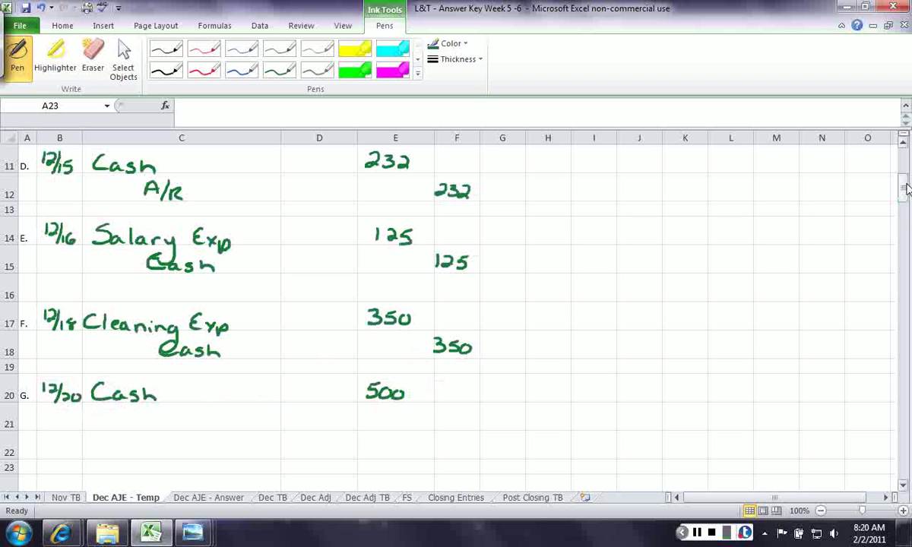
drag(906, 188, 901, 210)
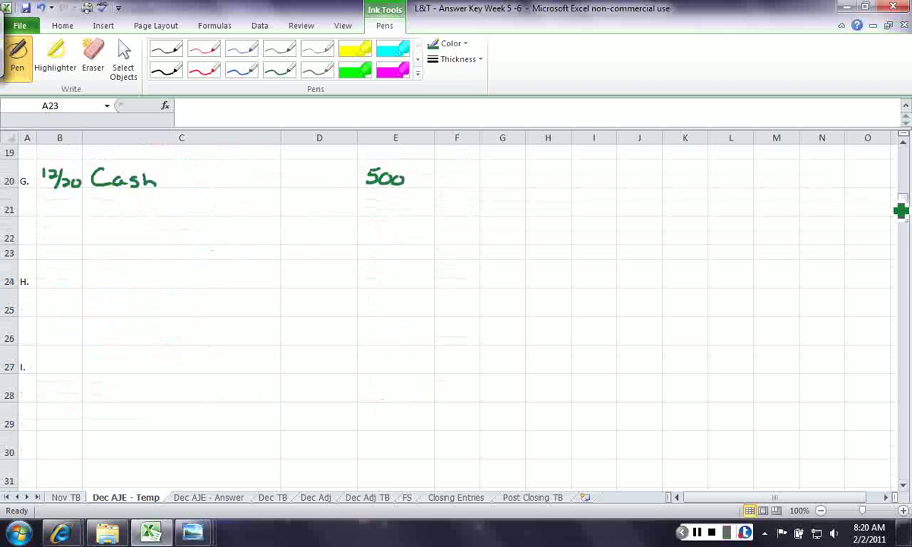
- Finish entry G with Unearned Rev credited 500 in F21
mouse_move(138, 199)
mouse_down()
mouse_move(185, 224)
mouse_move(270, 220)
mouse_move(272, 202)
mouse_up()
click(250, 203)
drag(446, 208, 464, 210)
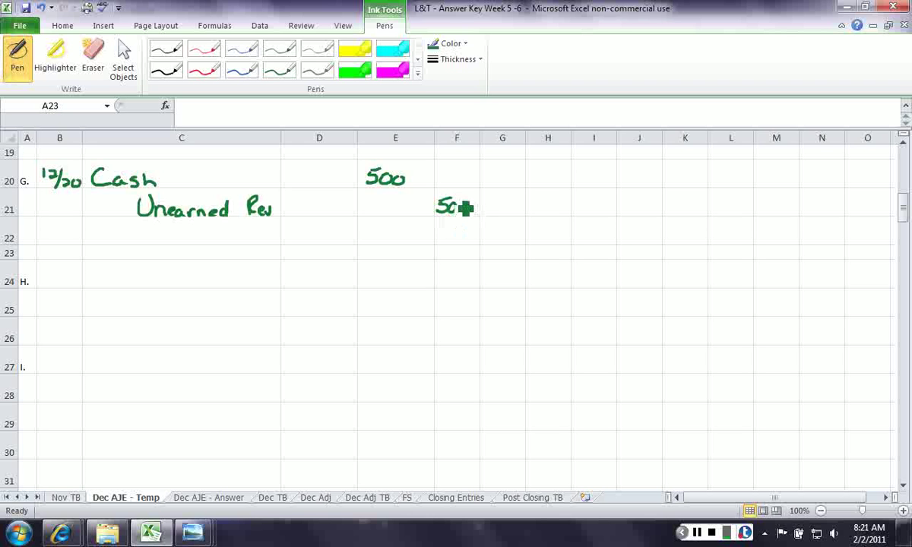
- Handwrite entry H on 12/20: Salary Exp debit 125 in E24, Cash credit 125 in F25
drag(43, 268, 44, 276)
mouse_move(47, 269)
mouse_down()
mouse_move(51, 290)
mouse_move(76, 287)
mouse_move(79, 277)
mouse_move(89, 287)
mouse_move(155, 291)
mouse_move(153, 307)
mouse_up()
mouse_move(183, 271)
mouse_down()
mouse_move(189, 285)
mouse_move(220, 287)
mouse_move(213, 293)
mouse_up()
drag(377, 268, 378, 284)
mouse_move(383, 270)
mouse_down()
mouse_move(392, 282)
mouse_move(408, 281)
mouse_up()
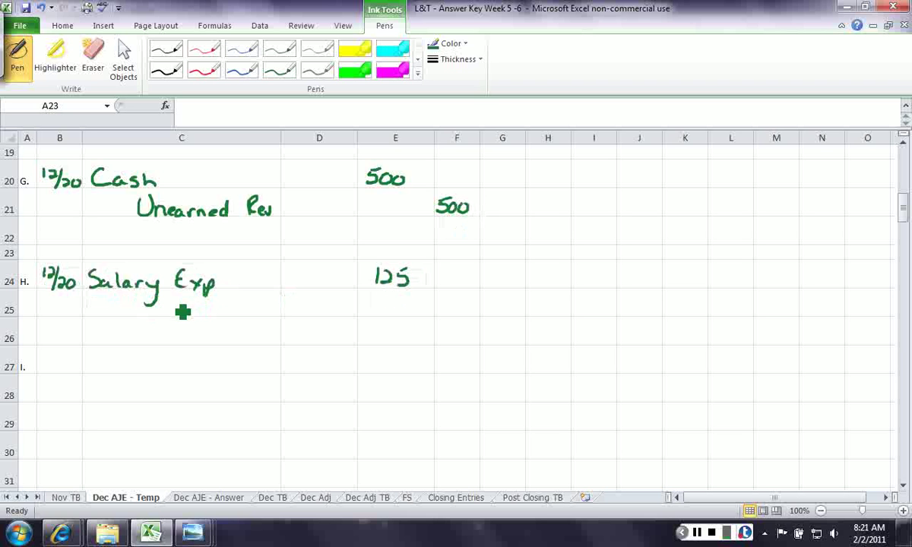
drag(182, 311, 236, 320)
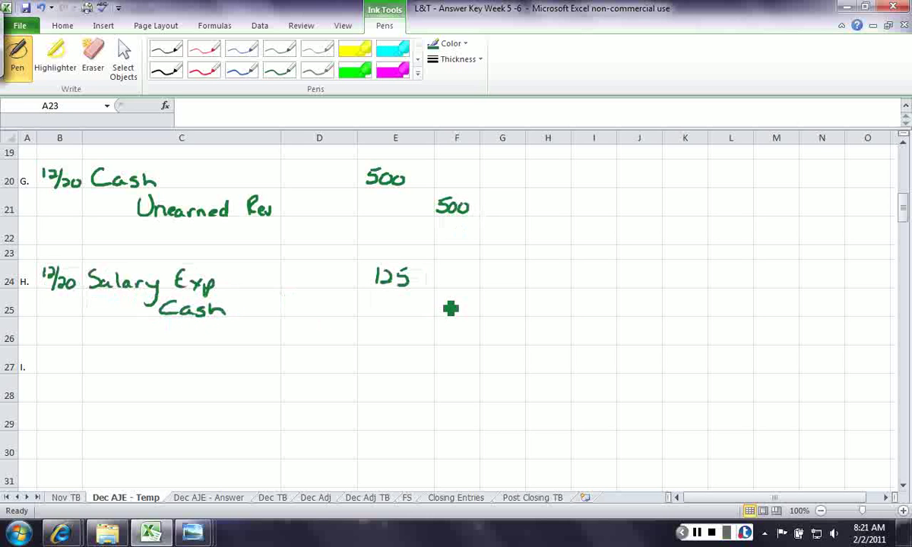
mouse_move(439, 298)
mouse_down()
mouse_move(441, 310)
mouse_move(460, 310)
mouse_up()
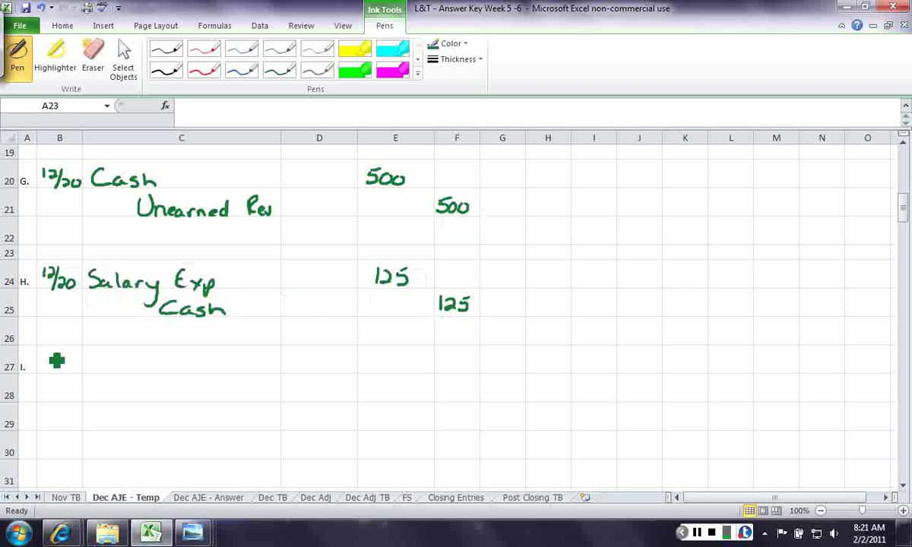
- Handwrite entry I on 12/24: Dividends debit 75 and Cash credit 75 in F28
mouse_move(47, 352)
mouse_down()
mouse_move(60, 372)
mouse_move(79, 366)
mouse_up()
drag(77, 359, 78, 372)
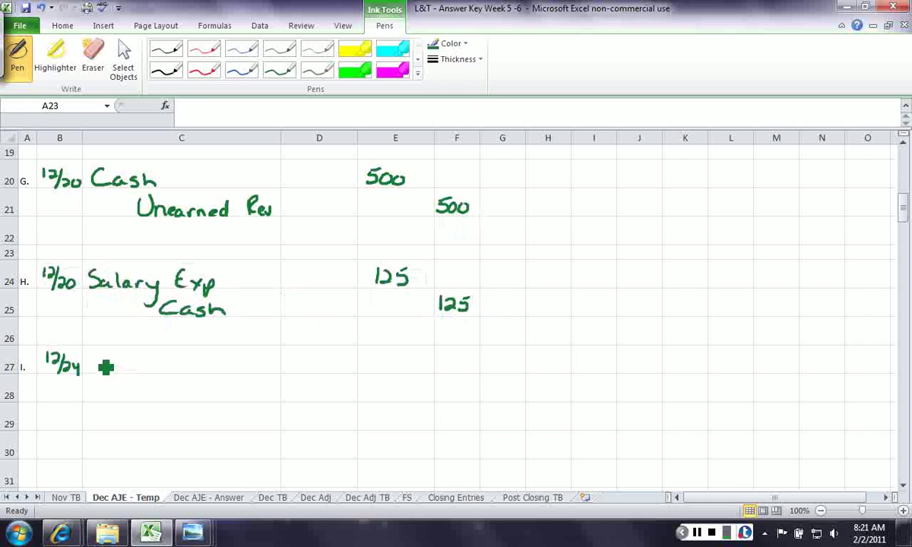
drag(93, 352, 94, 374)
mouse_move(92, 353)
mouse_down()
mouse_move(94, 374)
mouse_move(130, 362)
mouse_move(208, 382)
mouse_move(196, 374)
mouse_up()
click(117, 355)
click(134, 373)
mouse_move(385, 355)
mouse_down()
mouse_move(383, 372)
mouse_move(416, 355)
mouse_move(404, 371)
mouse_up()
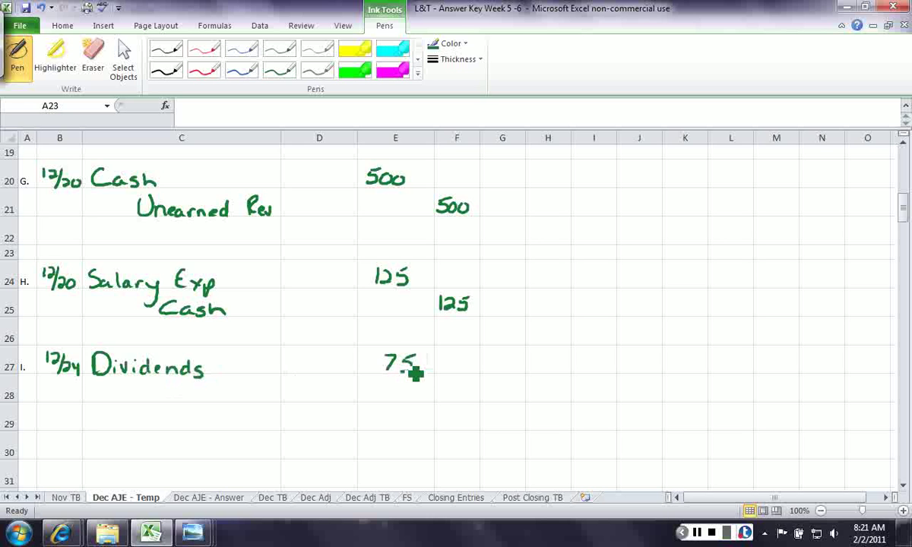
mouse_move(157, 386)
mouse_down()
mouse_move(156, 403)
mouse_move(178, 401)
mouse_up()
drag(196, 384, 205, 403)
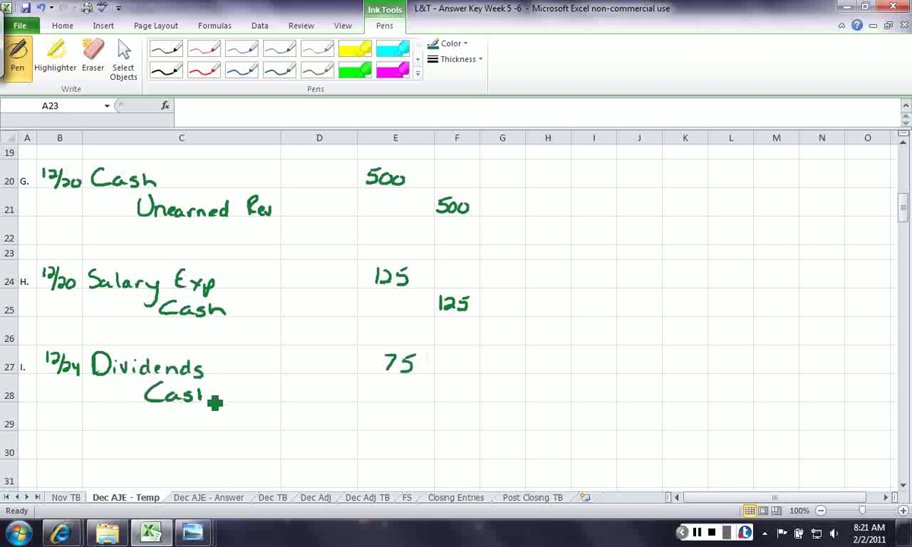
drag(439, 386, 467, 408)
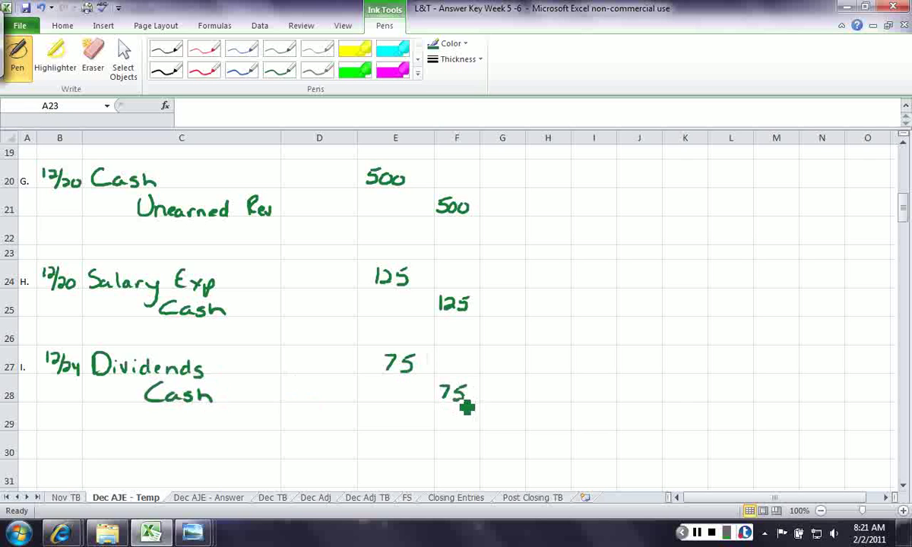